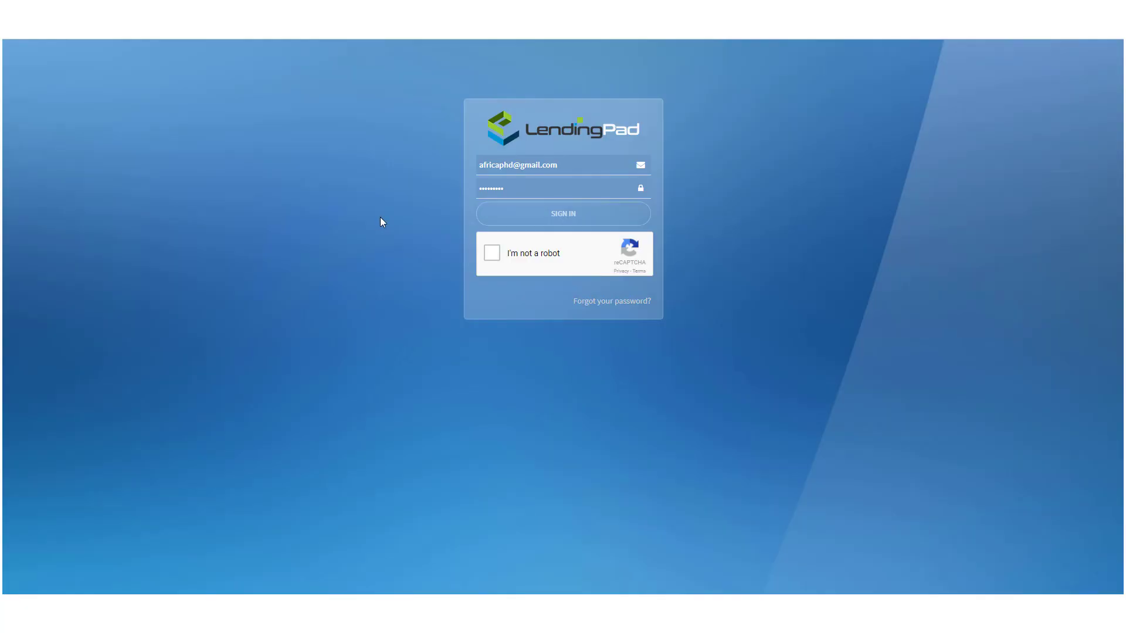
Step: Confirm the reCAPTCHA and sign in to reach the dashboard
{"action": "left_click", "coordinate": [491, 253]}
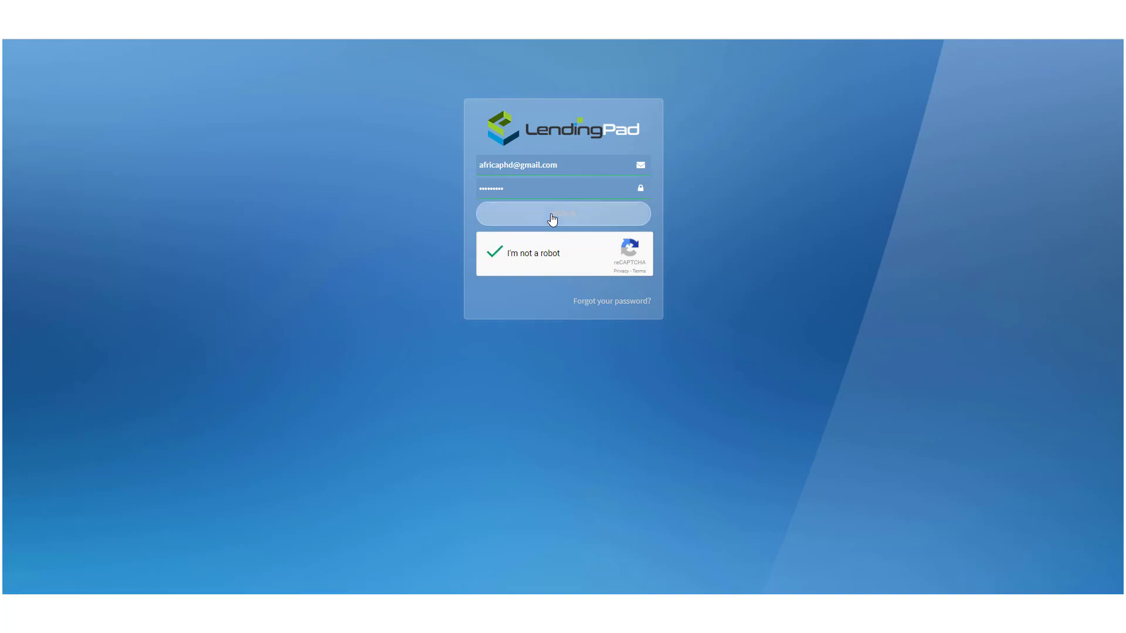
{"action": "left_click", "coordinate": [550, 213]}
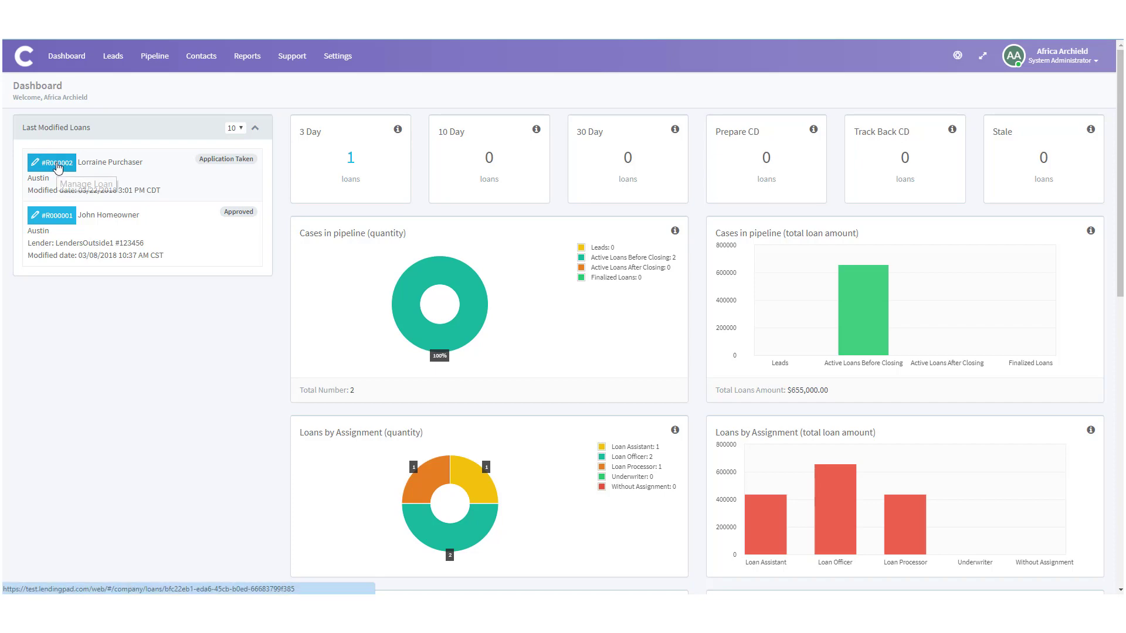
Step: Open loan #R000002 for Lorraine Purchaser from Last Modified Loans
{"action": "left_click", "coordinate": [54, 168]}
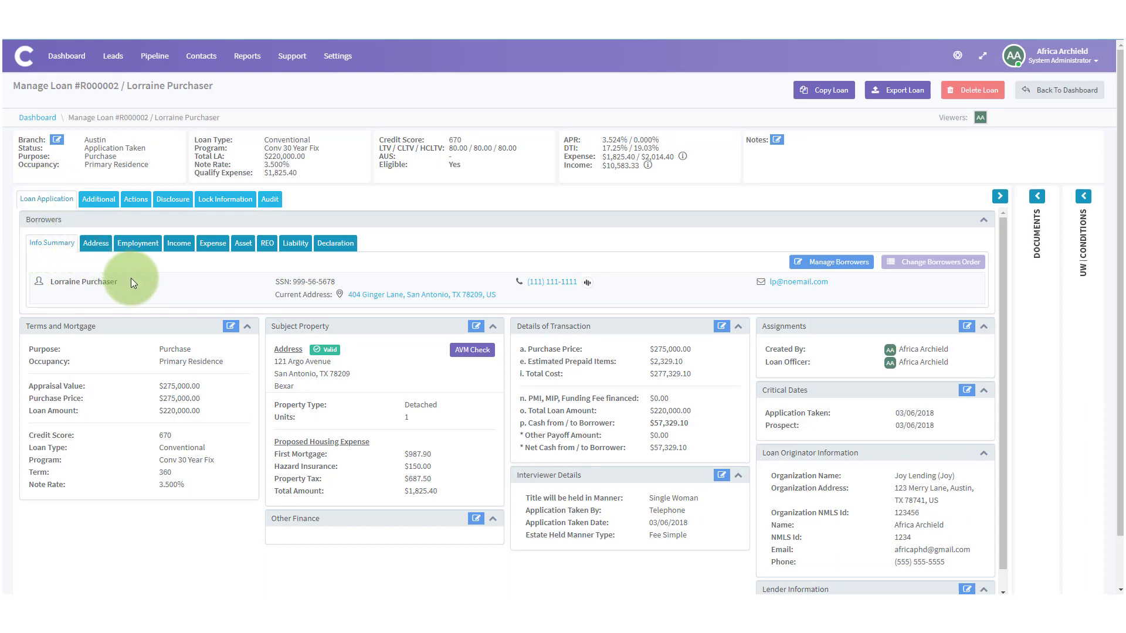
{"action": "scroll", "coordinate": [135, 279], "scroll_direction": "down", "scroll_amount": 1}
{"action": "scroll", "coordinate": [134, 278], "scroll_direction": "down", "scroll_amount": 1}
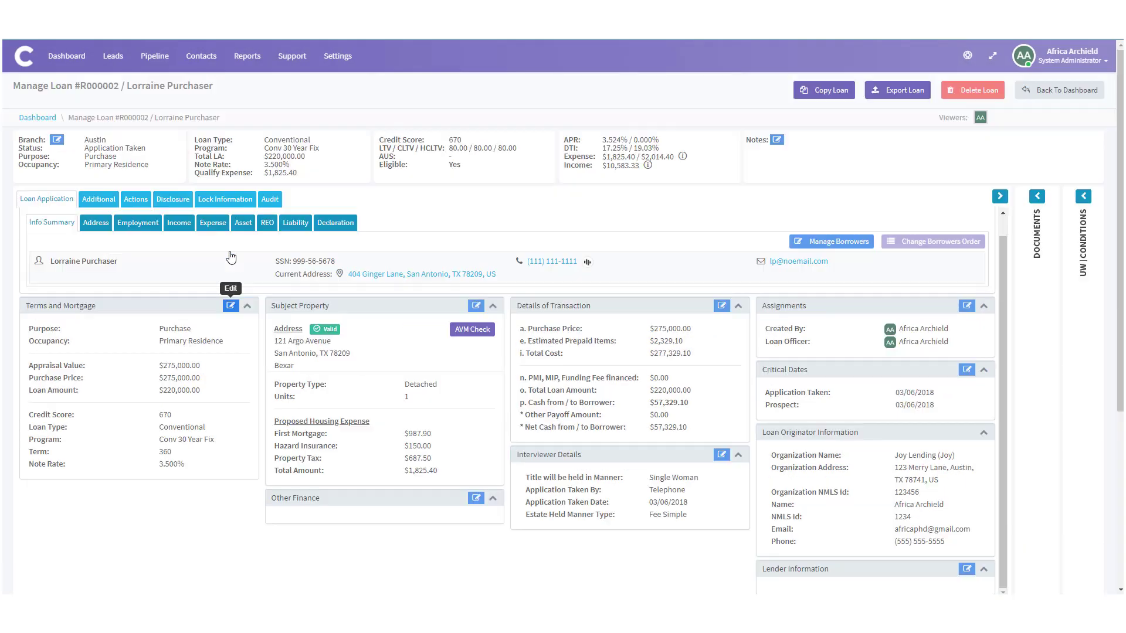
Step: Edit the Terms and Mortgage details and save, updating loan #R000002
{"action": "left_click", "coordinate": [230, 251]}
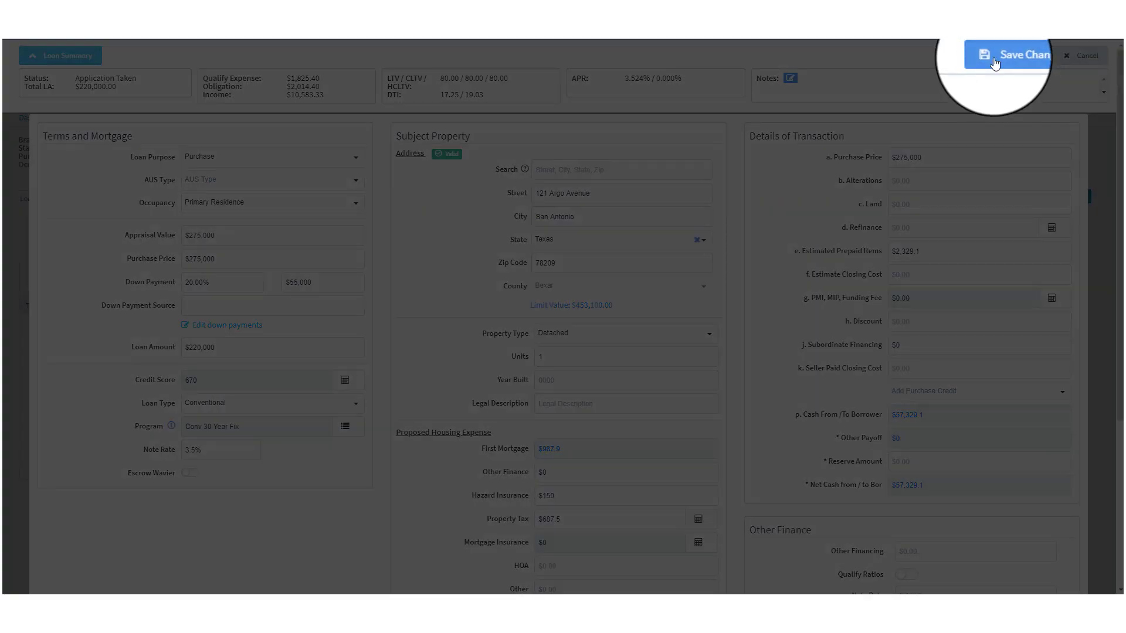
{"action": "left_click", "coordinate": [994, 60]}
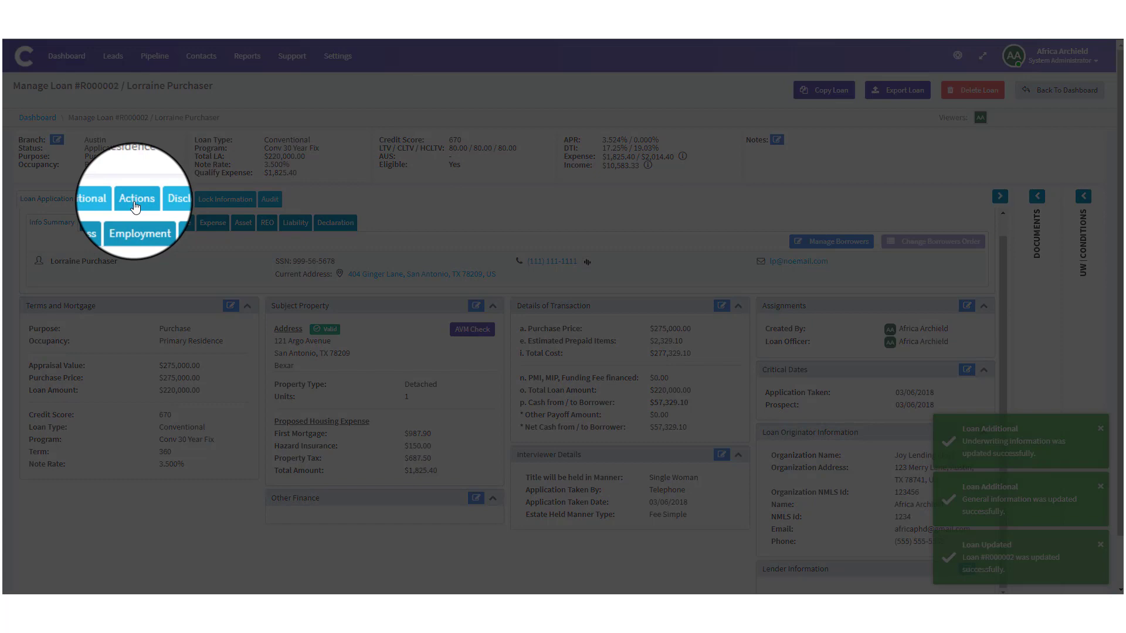
Step: From the Actions list, start a Title Integration Request with Latitude Title Integration
{"action": "left_click", "coordinate": [134, 201]}
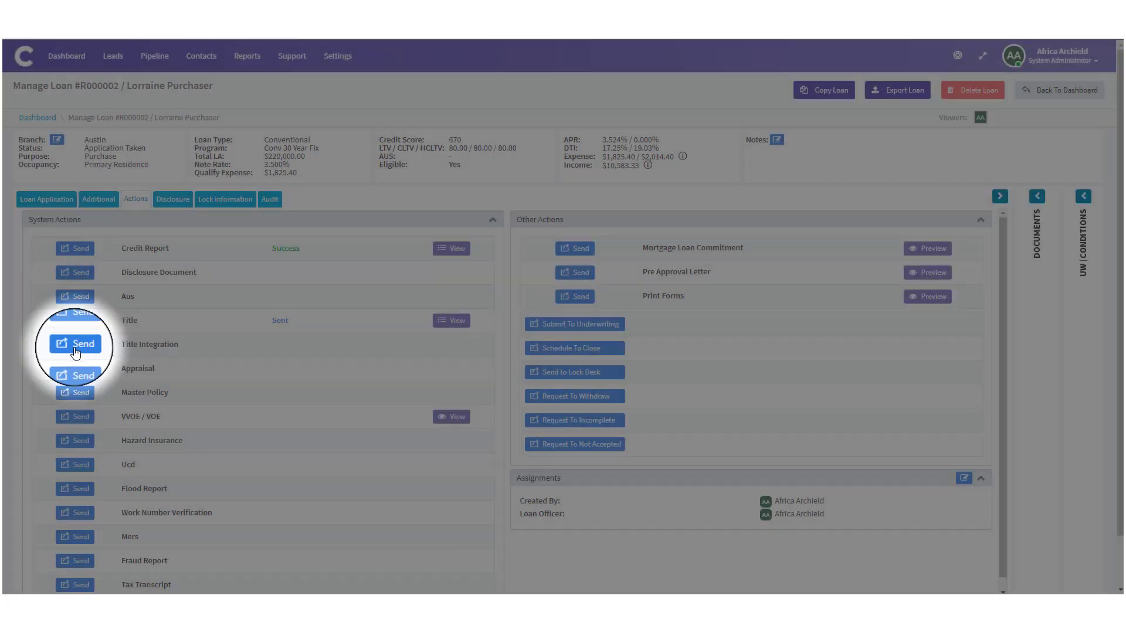
{"action": "left_click", "coordinate": [76, 349]}
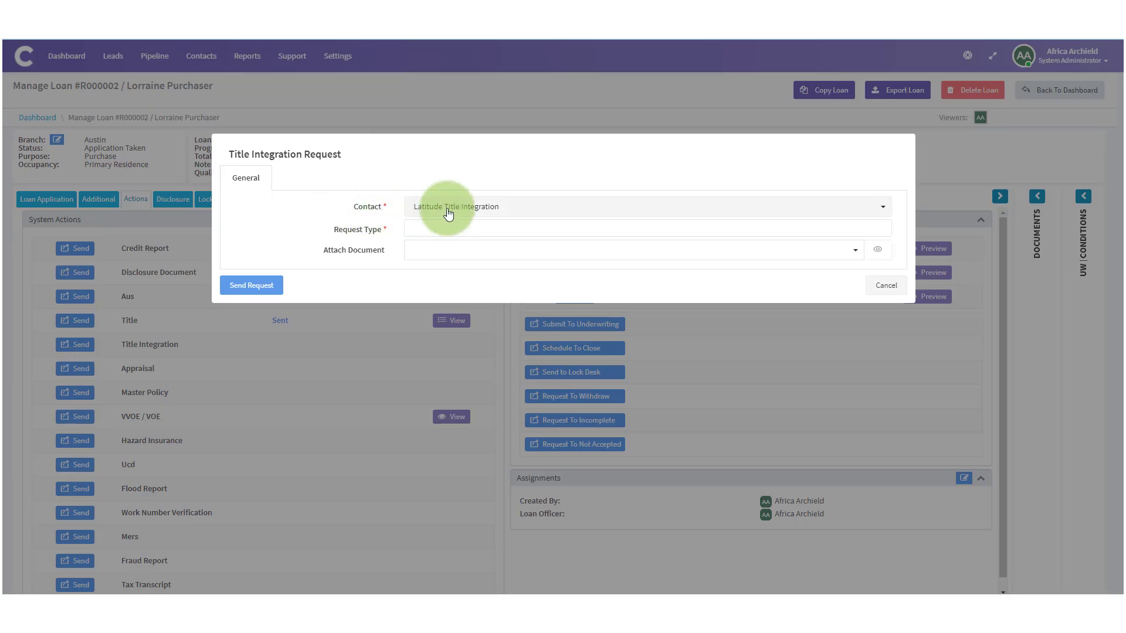
Step: Send a Title Fee Quote request to Latitude Title Integration with no documents attached
{"action": "left_click", "coordinate": [545, 215]}
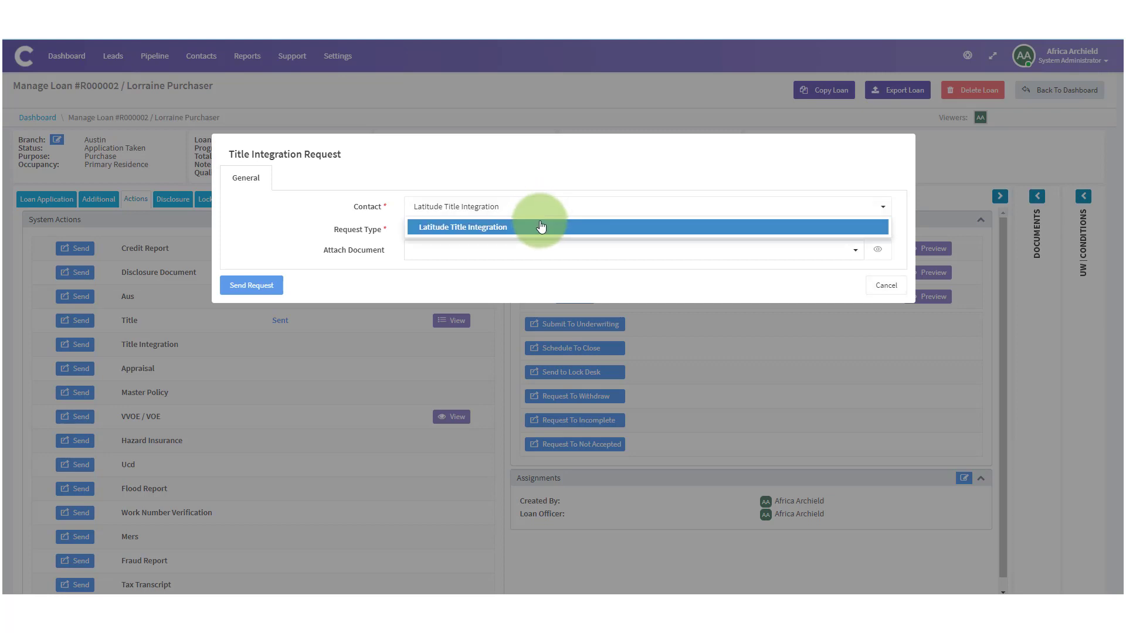
{"action": "left_click", "coordinate": [543, 231]}
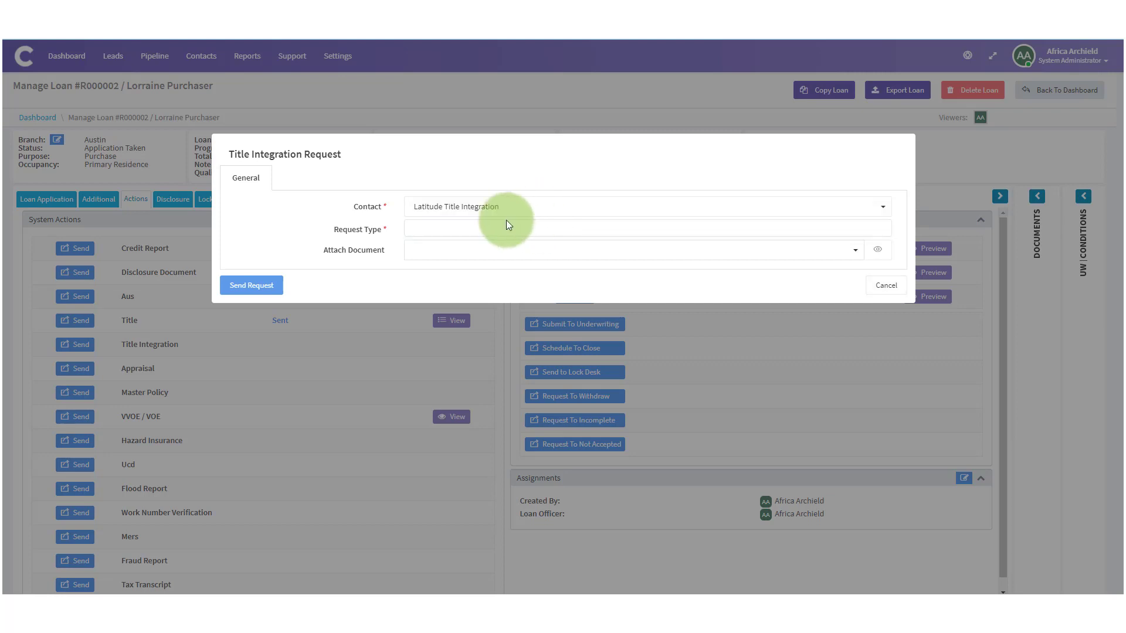
{"action": "left_click", "coordinate": [451, 233]}
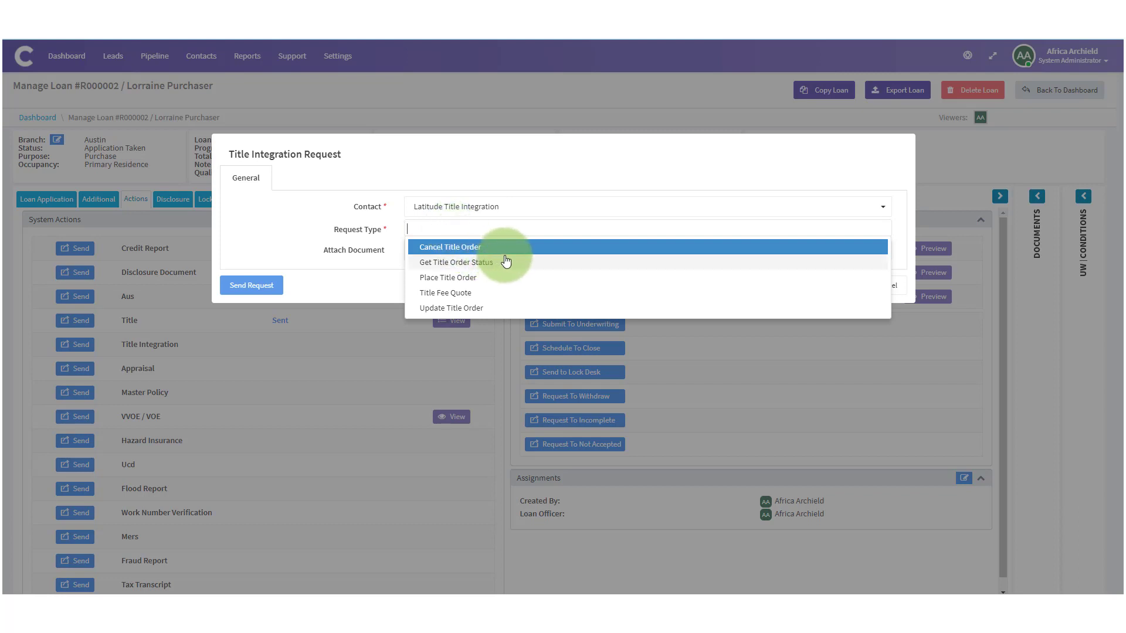
{"action": "left_click", "coordinate": [499, 295]}
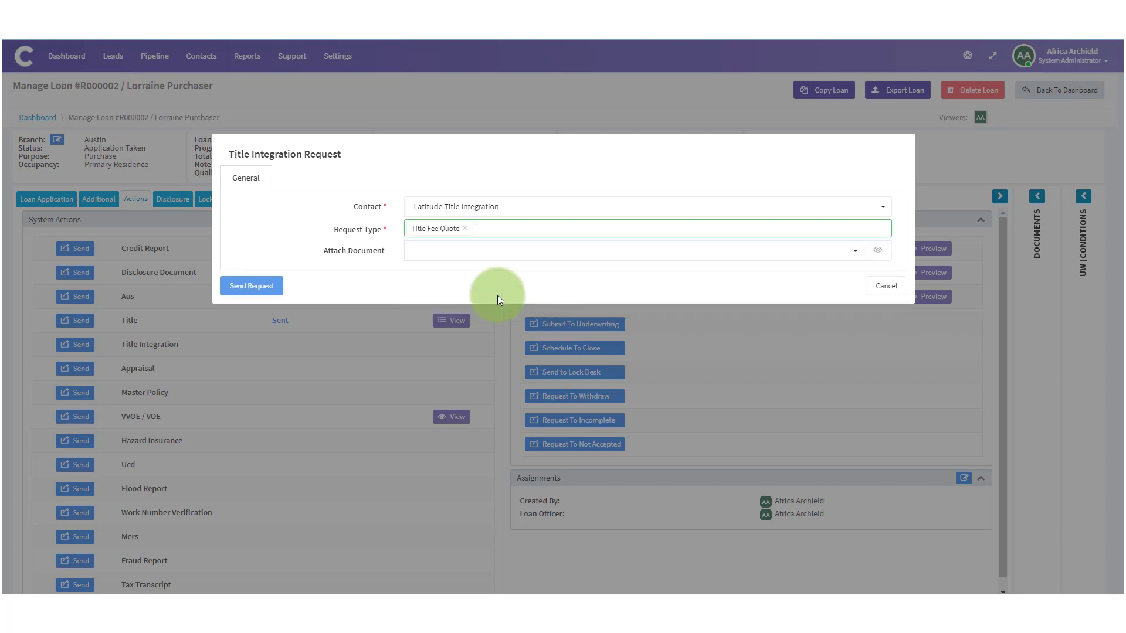
{"action": "left_click", "coordinate": [432, 255]}
{"action": "left_click", "coordinate": [301, 241]}
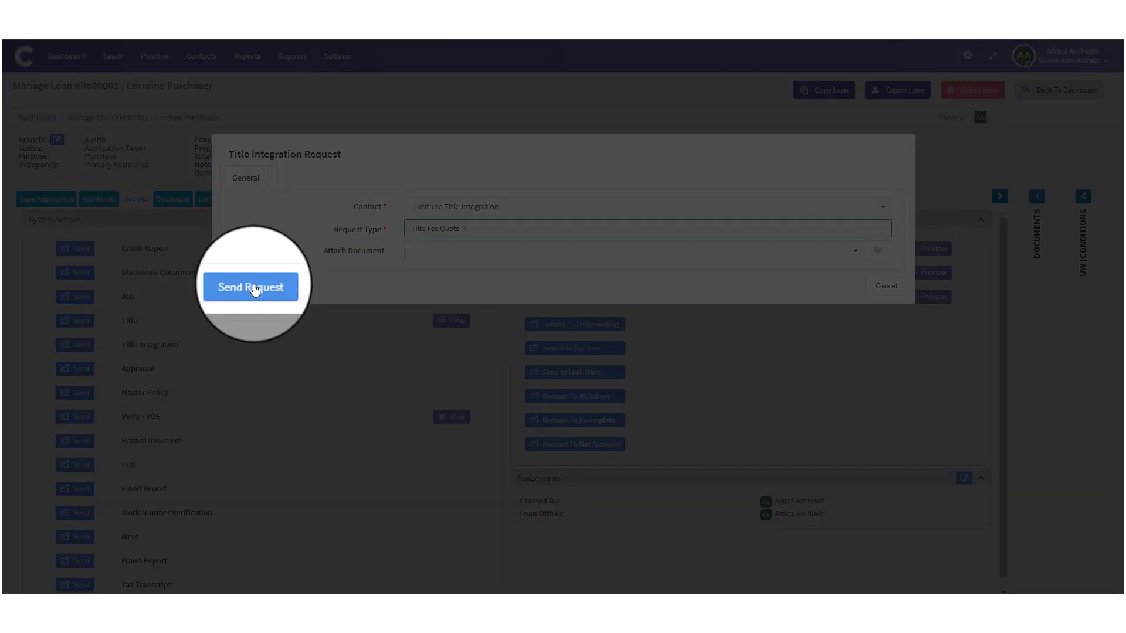
{"action": "left_click", "coordinate": [253, 289]}
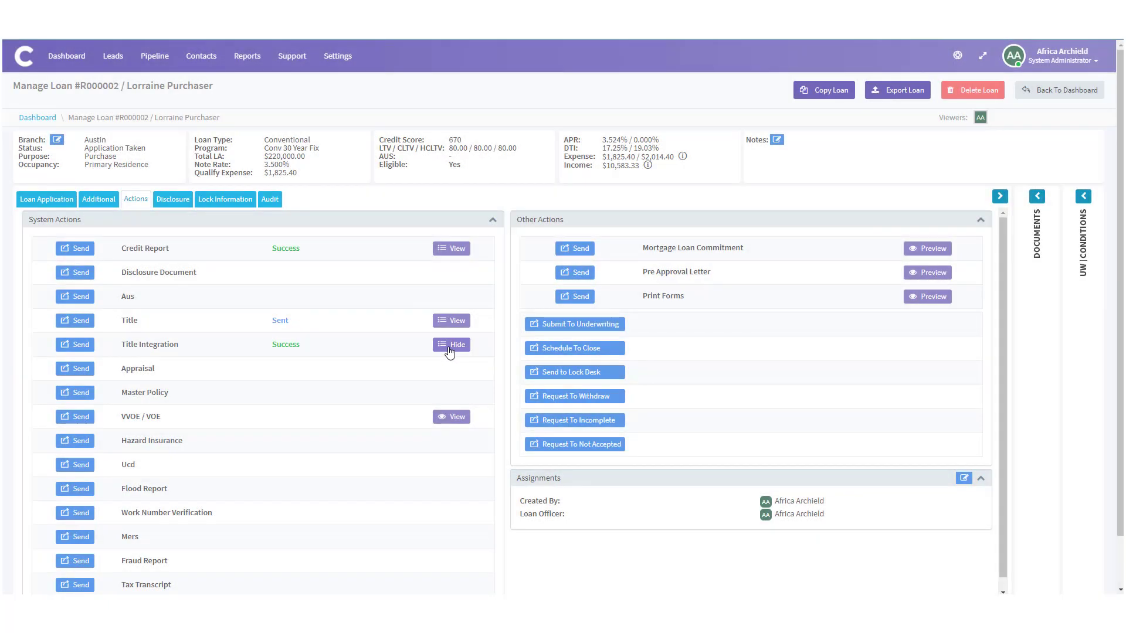
Step: View the Title Integration history showing today's successful 3:08 PM CDT request
{"action": "left_click", "coordinate": [449, 346]}
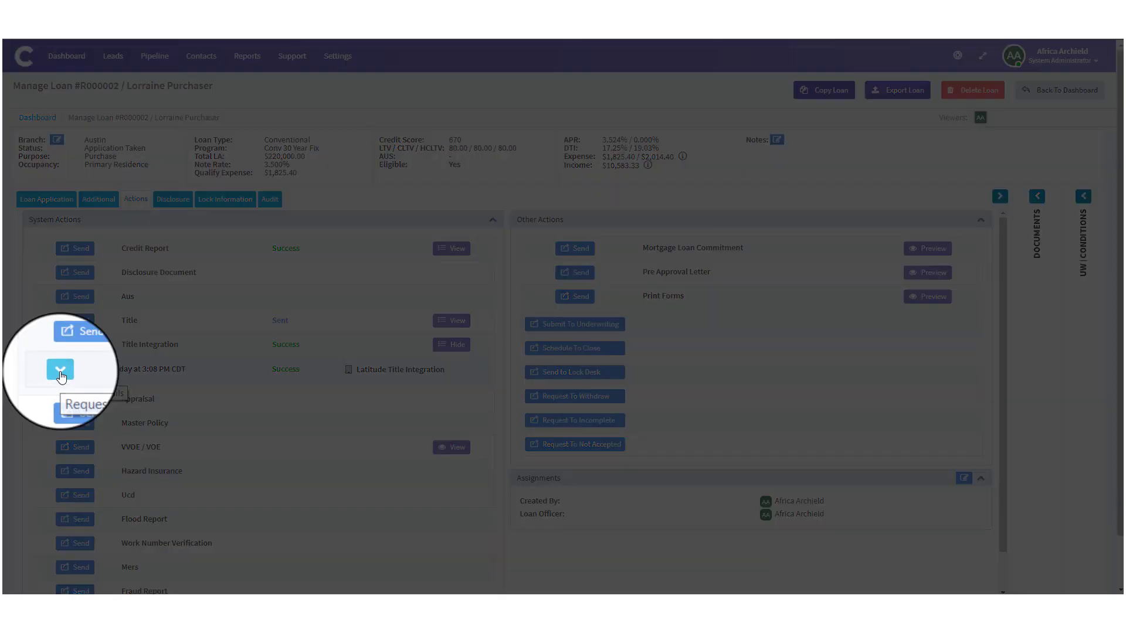
Step: Expand the request details to show the 16-fee quote table totalling $2,503.00
{"action": "left_click", "coordinate": [60, 372]}
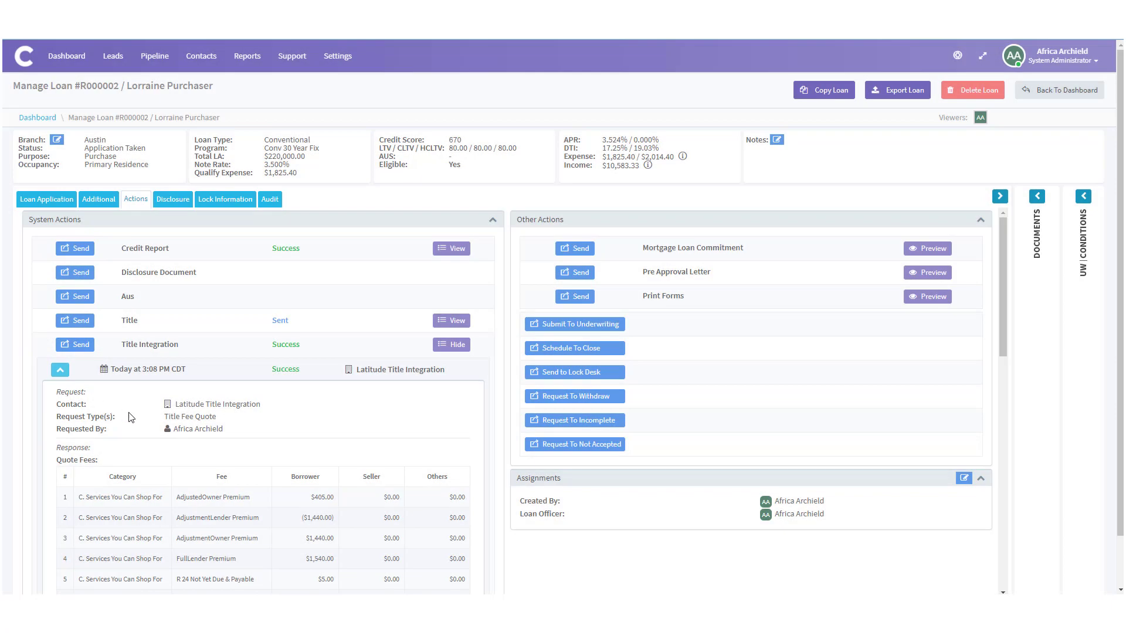
{"action": "scroll", "coordinate": [130, 417], "scroll_direction": "down", "scroll_amount": 3}
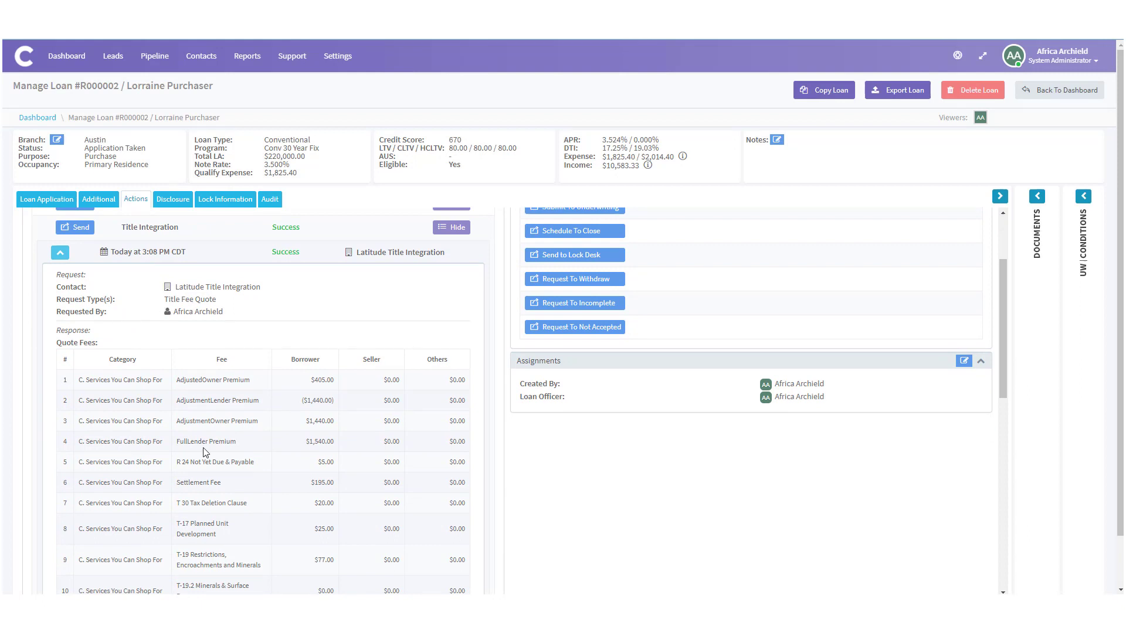
{"action": "scroll", "coordinate": [205, 449], "scroll_direction": "down", "scroll_amount": 4}
{"action": "scroll", "coordinate": [205, 454], "scroll_direction": "down", "scroll_amount": 3}
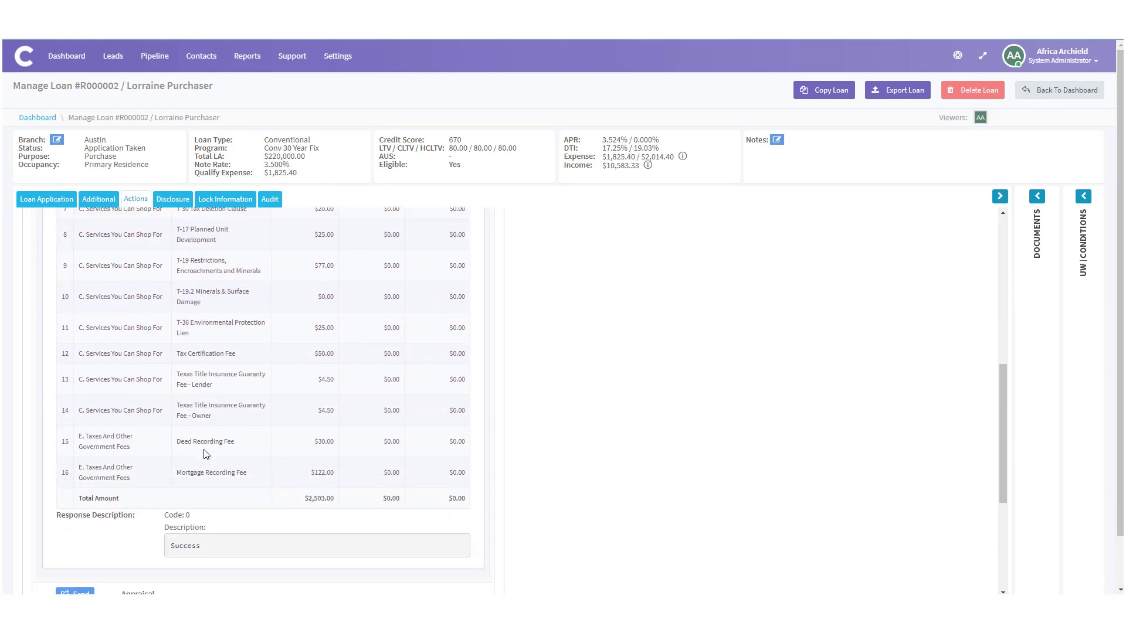
{"action": "scroll", "coordinate": [205, 454], "scroll_direction": "down", "scroll_amount": 1}
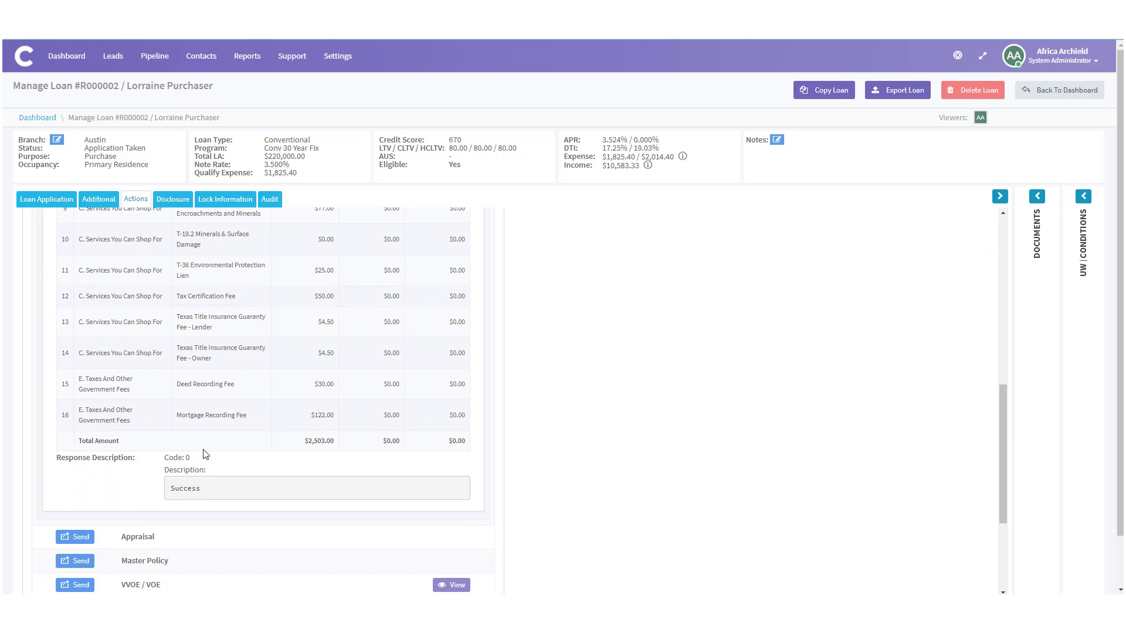